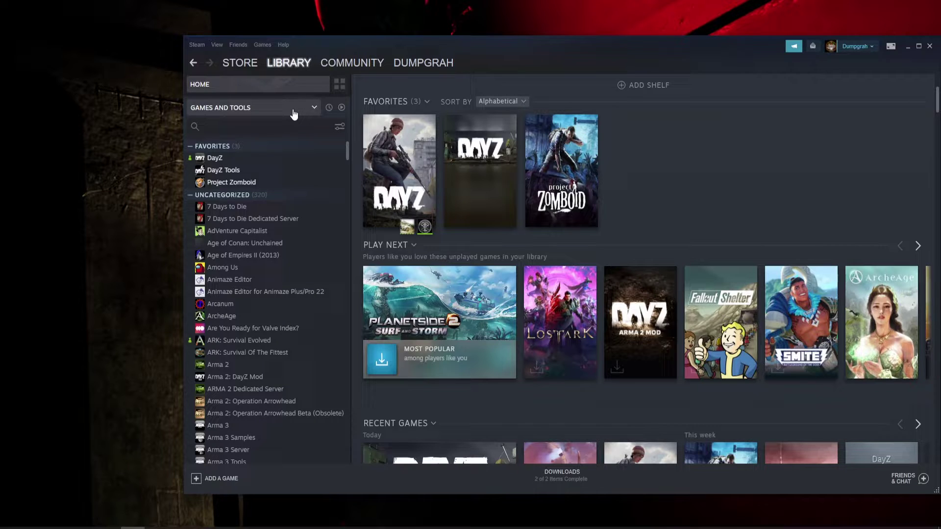
# Find the DayZ Tools entry by searching the Steam Library for 'dayz'
pyautogui.click(293, 110)
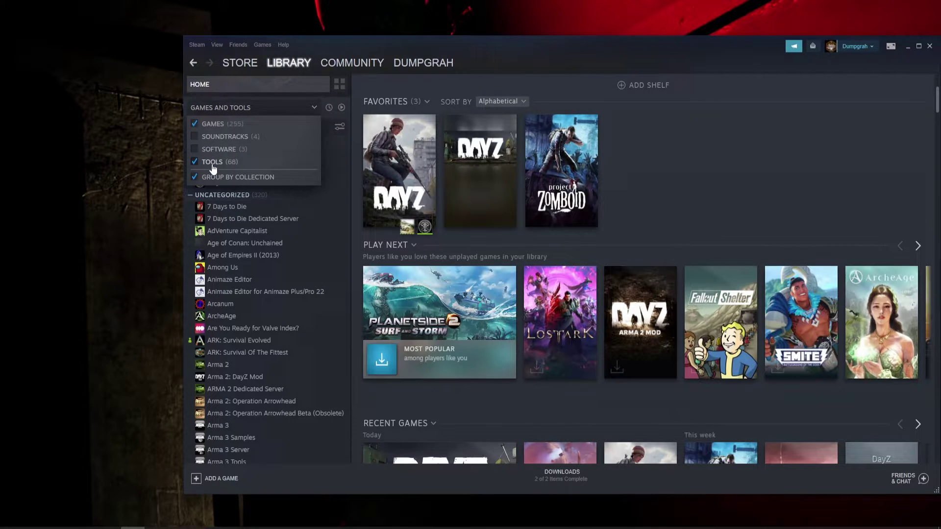
pyautogui.click(286, 110)
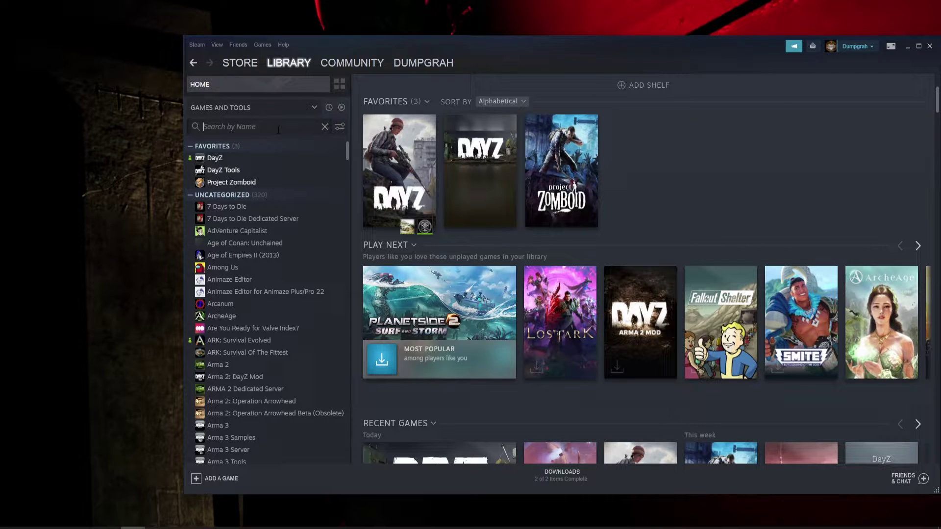
pyautogui.click(279, 126)
pyautogui.write('dayz')
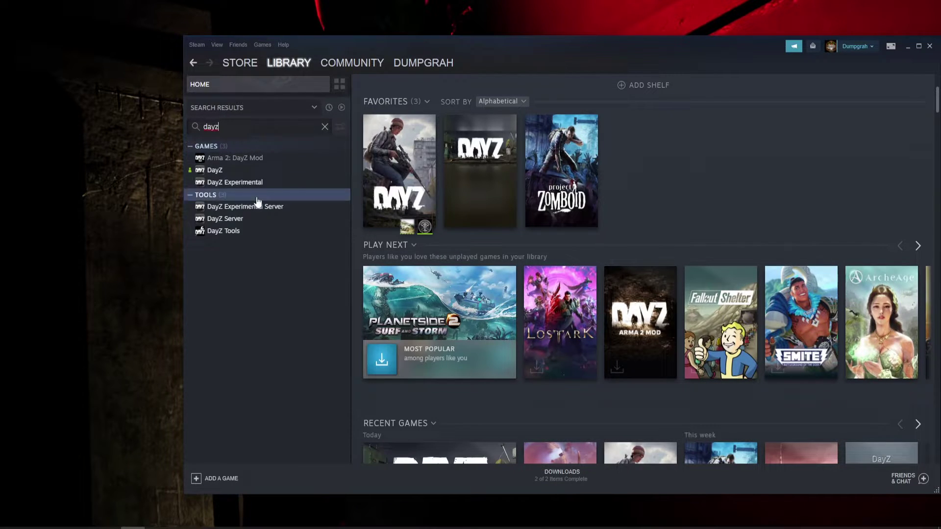
pyautogui.click(224, 230)
# Play DayZ Tools, minimise Steam and centre the DayZ Tools launcher on the desktop
pyautogui.click(374, 251)
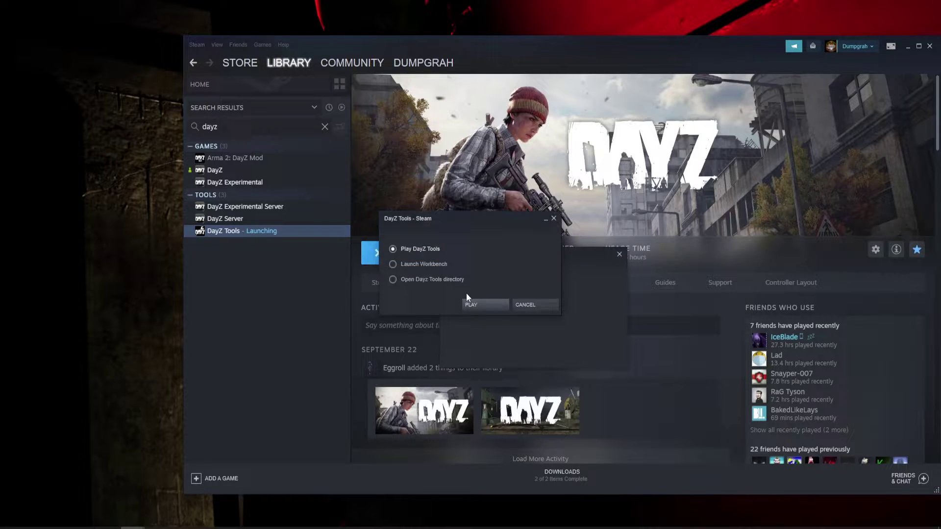
pyautogui.click(474, 304)
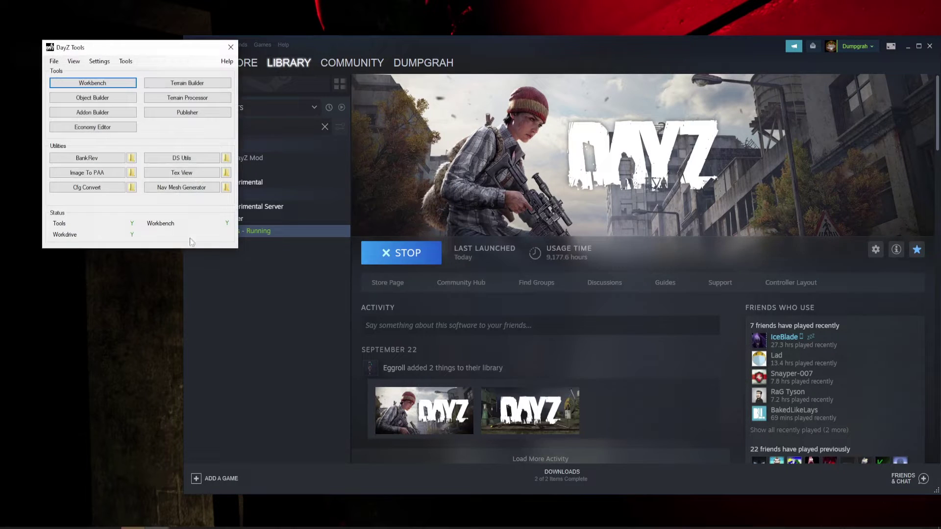
pyautogui.click(906, 46)
pyautogui.moveTo(149, 46); pyautogui.dragTo(446, 129)
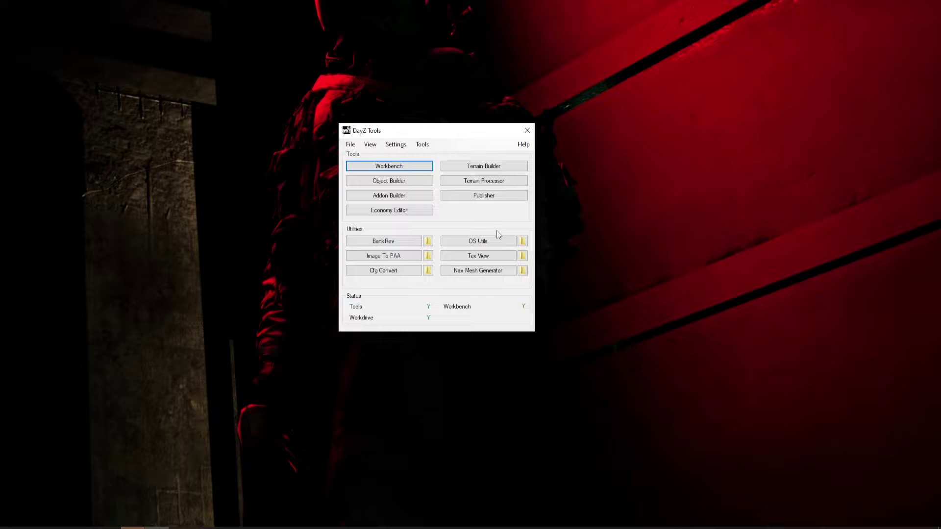
# Start Tex View, nudge its window right, and browse the File and Mipmap menus
pyautogui.click(498, 259)
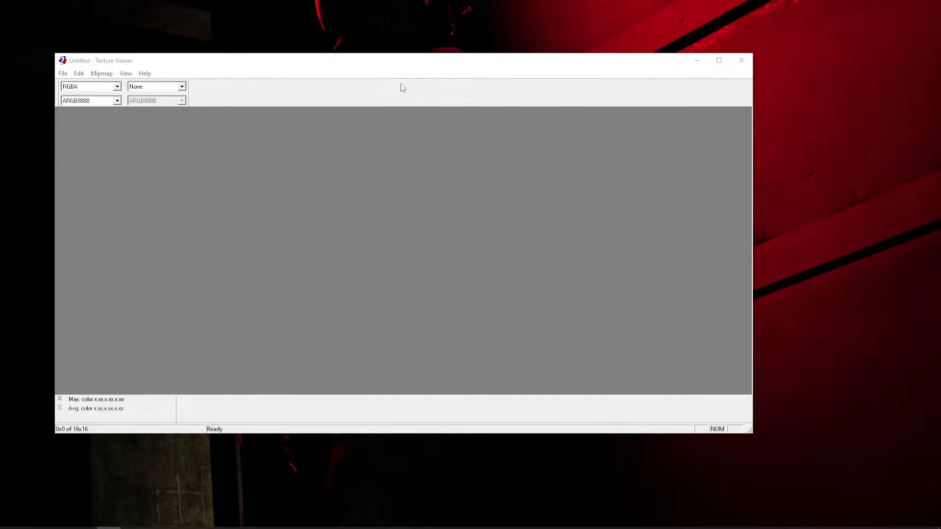
pyautogui.moveTo(361, 65); pyautogui.dragTo(415, 70)
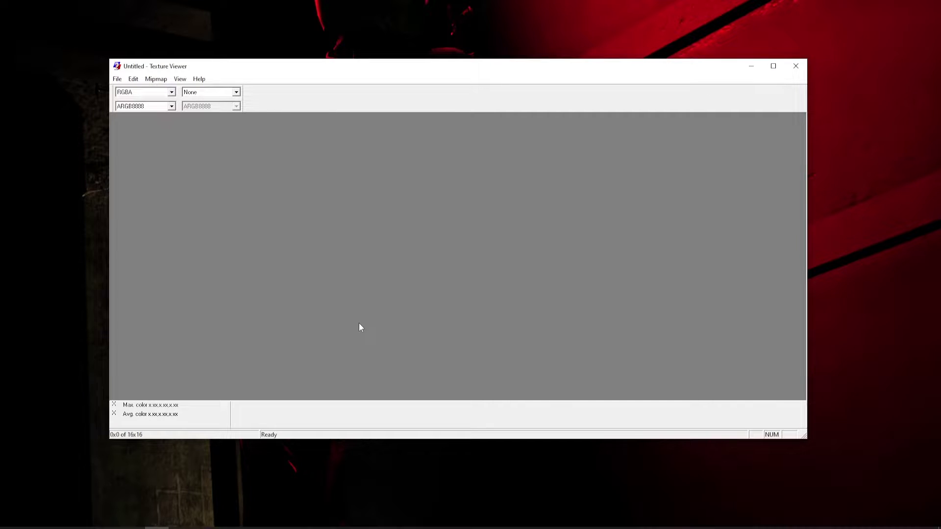
pyautogui.click(118, 80)
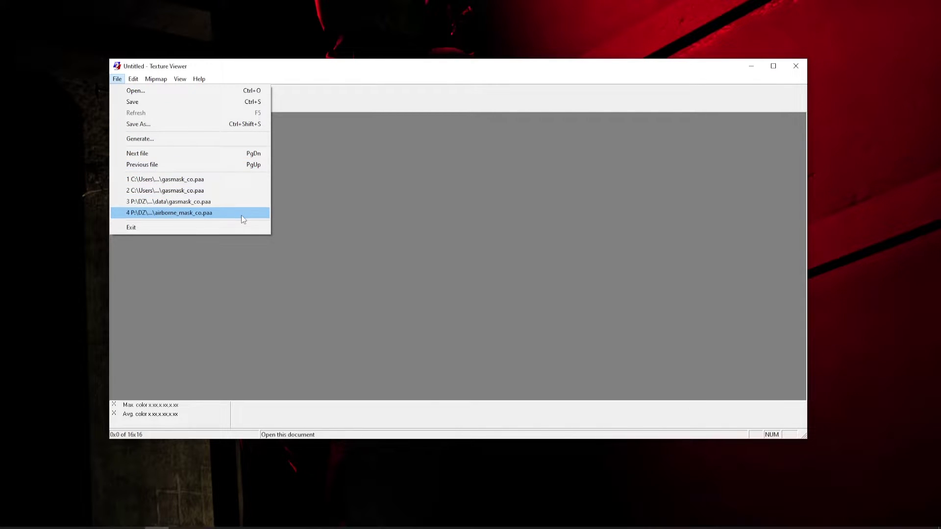
pyautogui.press('Escape')
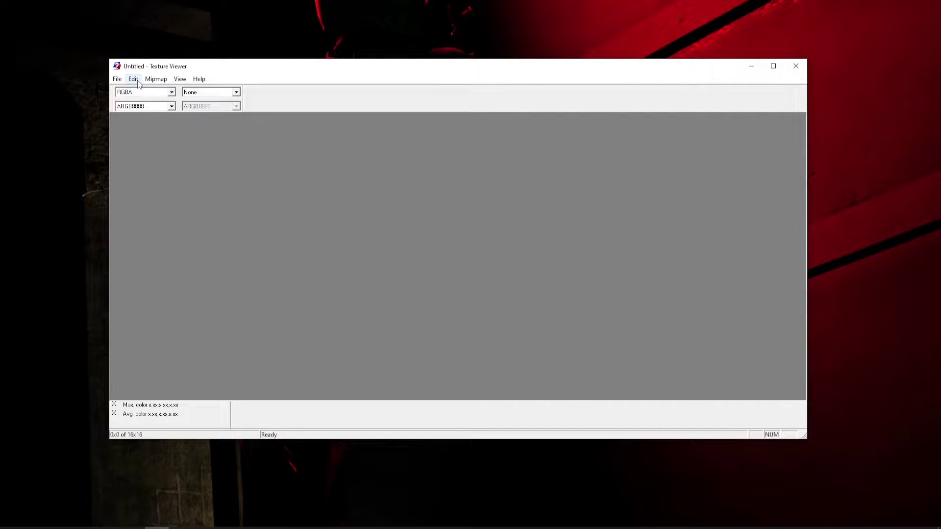
pyautogui.click(153, 80)
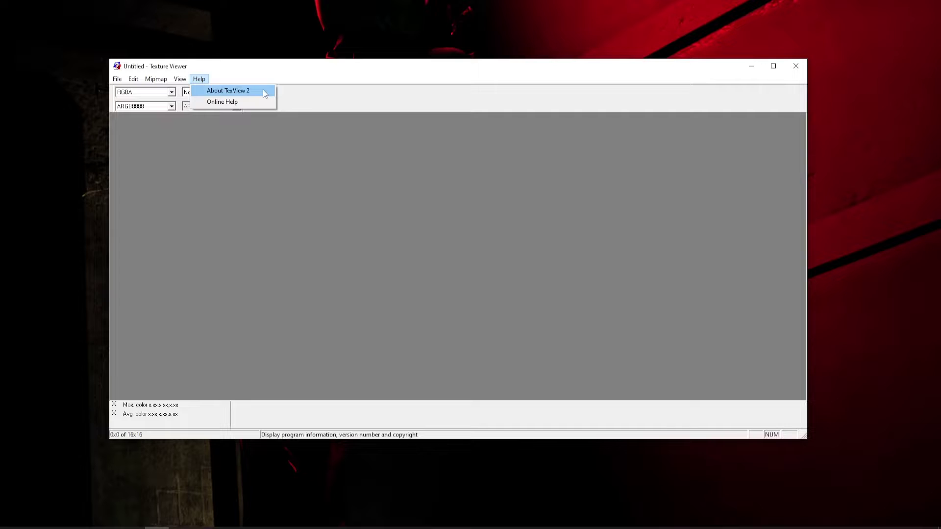
# Check the version in Help > About, then open TexView 2 Online Help
pyautogui.click(260, 91)
pyautogui.click(453, 287)
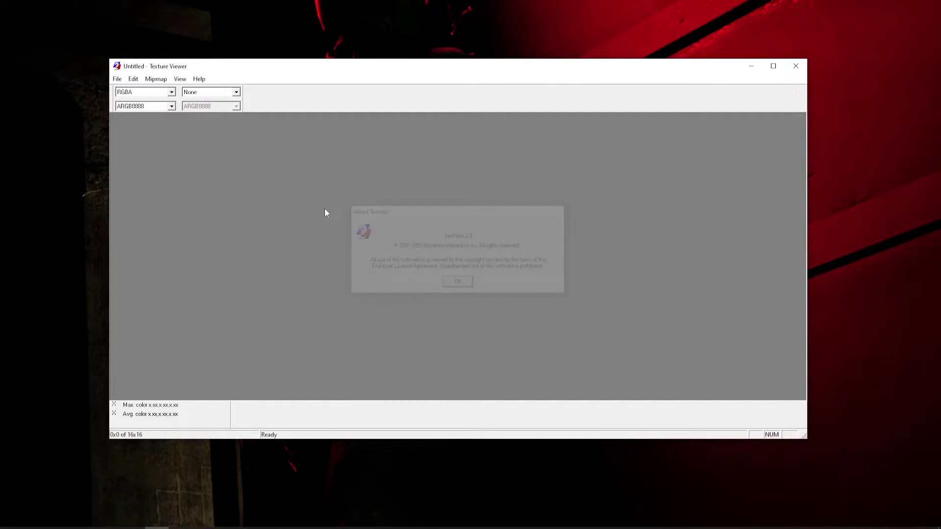
pyautogui.click(200, 79)
pyautogui.click(220, 102)
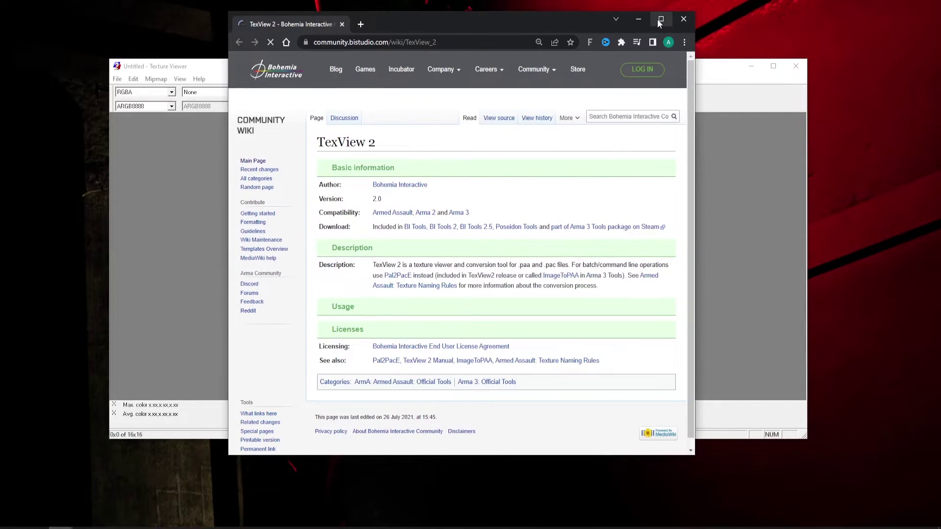
# Maximise the TexView 2 wiki page in Chrome, then minimise Chrome
pyautogui.doubleClick(654, 13)
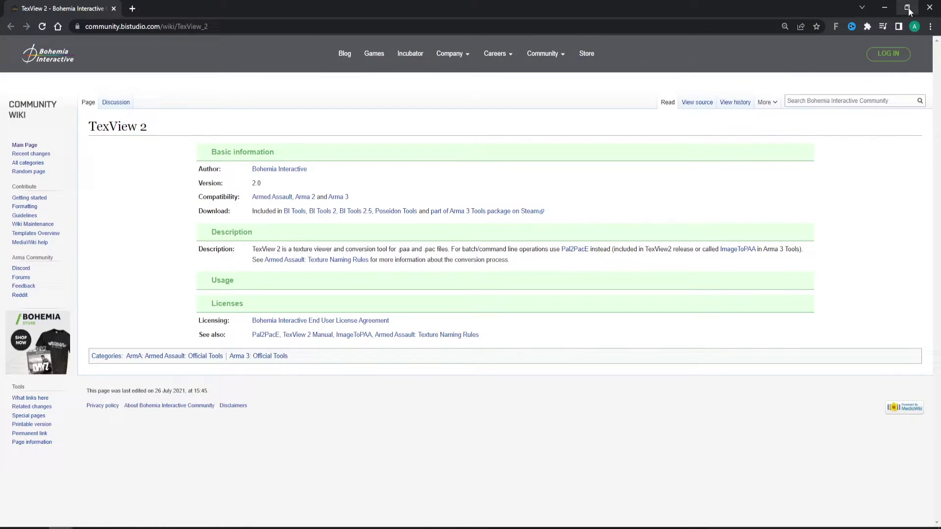
pyautogui.click(930, 8)
pyautogui.click(134, 115)
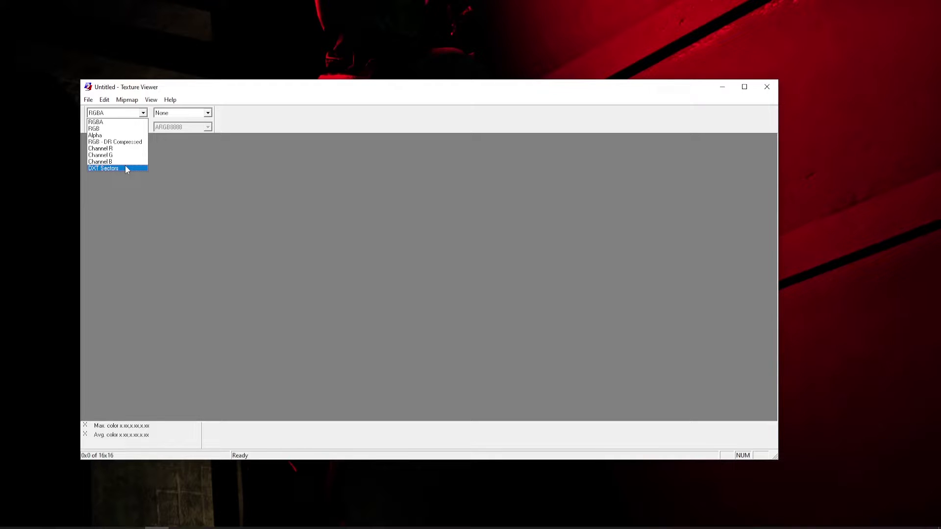
# Close the channel view list leaving RGBA selected, and refocus the Texture Viewer
pyautogui.click(61, 528)
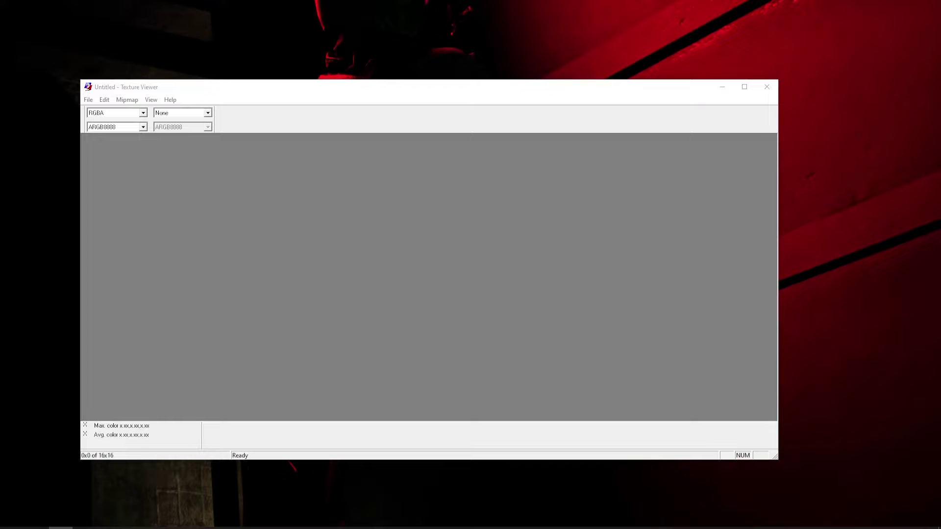
pyautogui.click(144, 119)
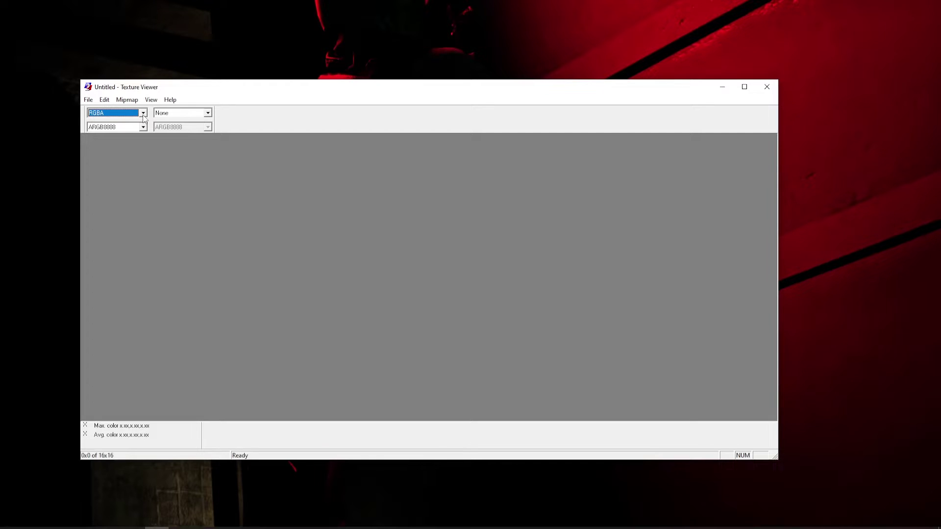
pyautogui.click(121, 97)
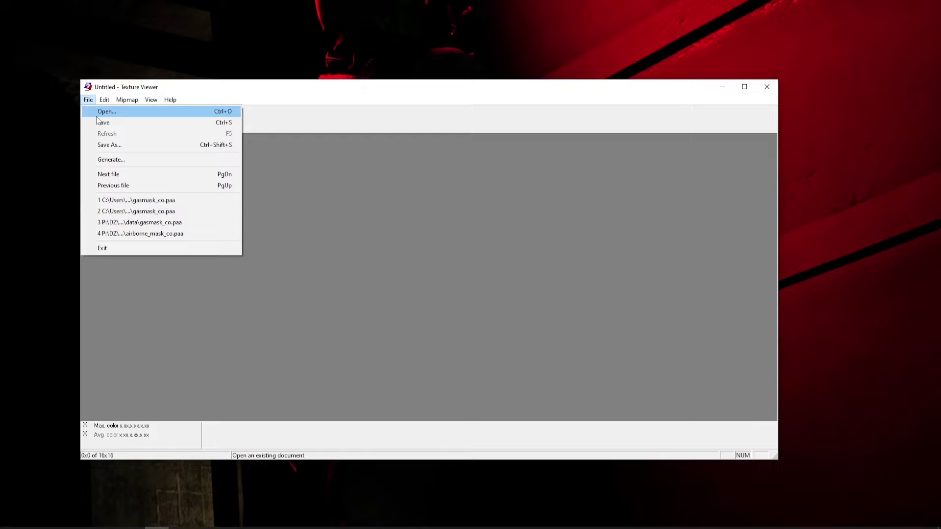
# Open gasmask_co.paa from the Examples folder via File > Open
pyautogui.click(96, 114)
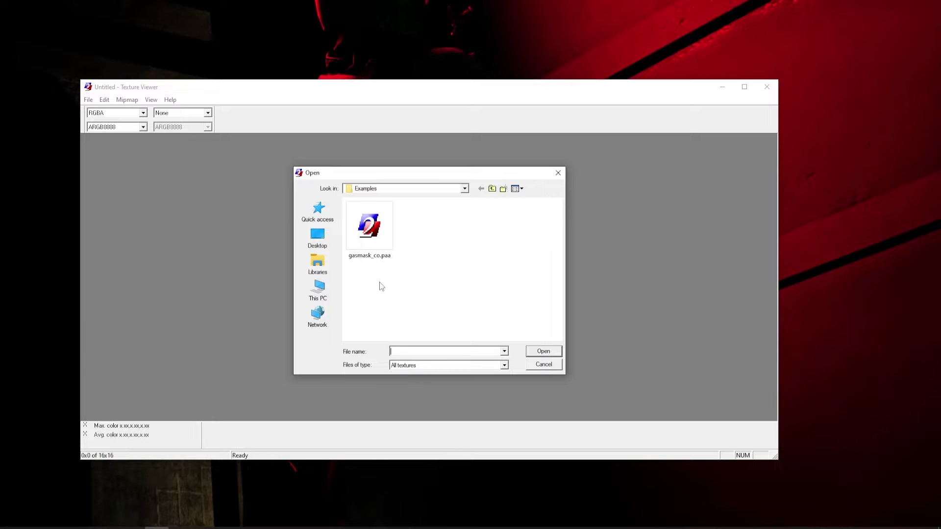
pyautogui.click(372, 232)
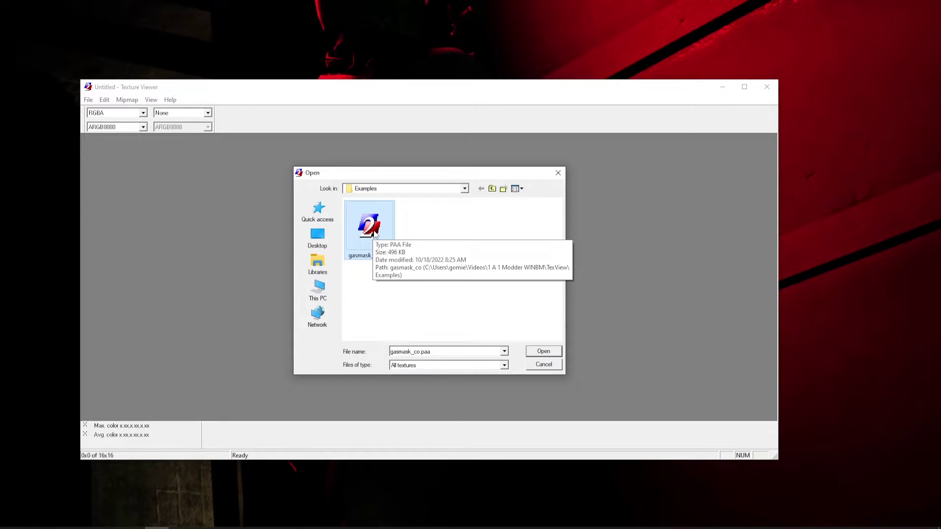
pyautogui.doubleClick(373, 234)
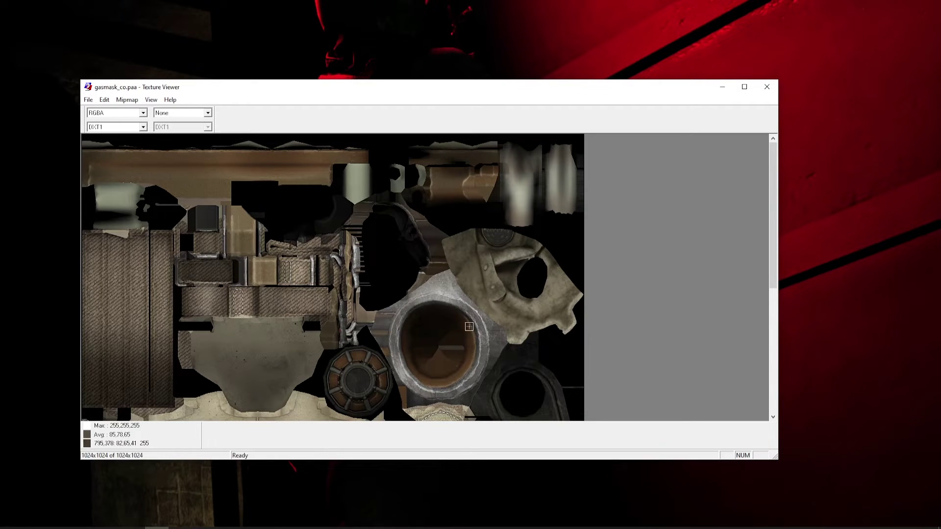
pyautogui.scroll(2, 421, 319)
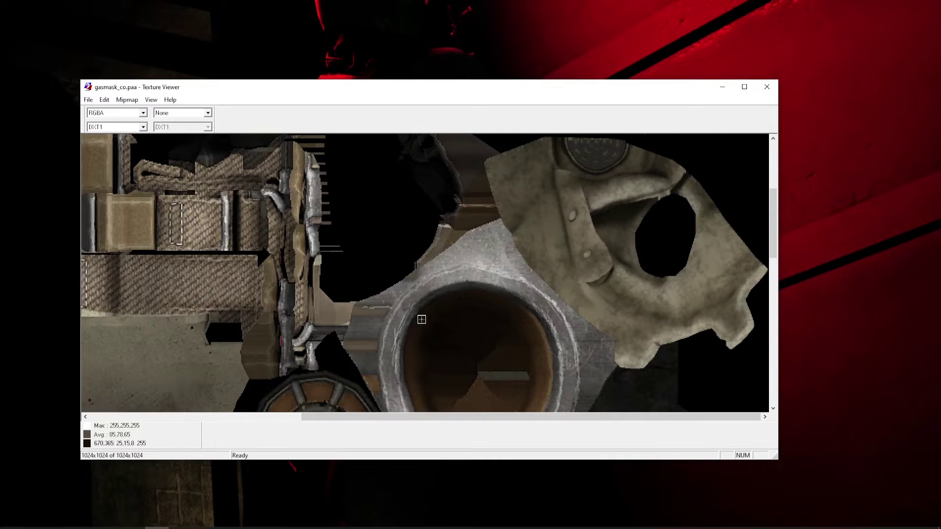
pyautogui.scroll(-2, 422, 319)
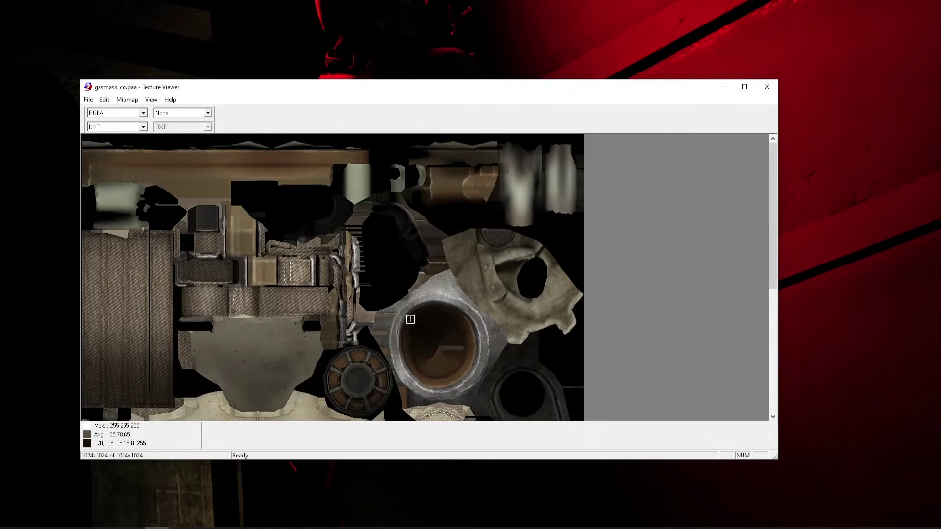
pyautogui.scroll(-1, 410, 319)
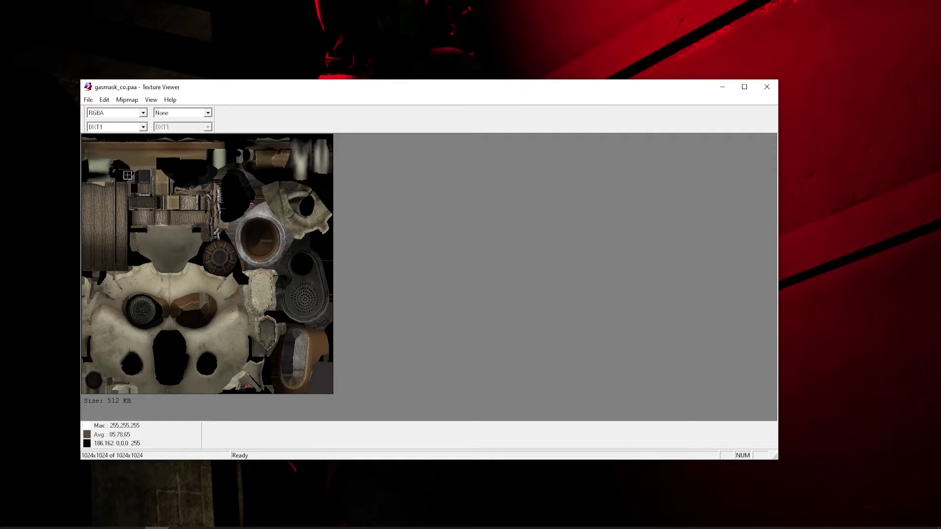
# View the gasmask texture's Alpha channel, then switch the first view to Channel R
pyautogui.click(143, 114)
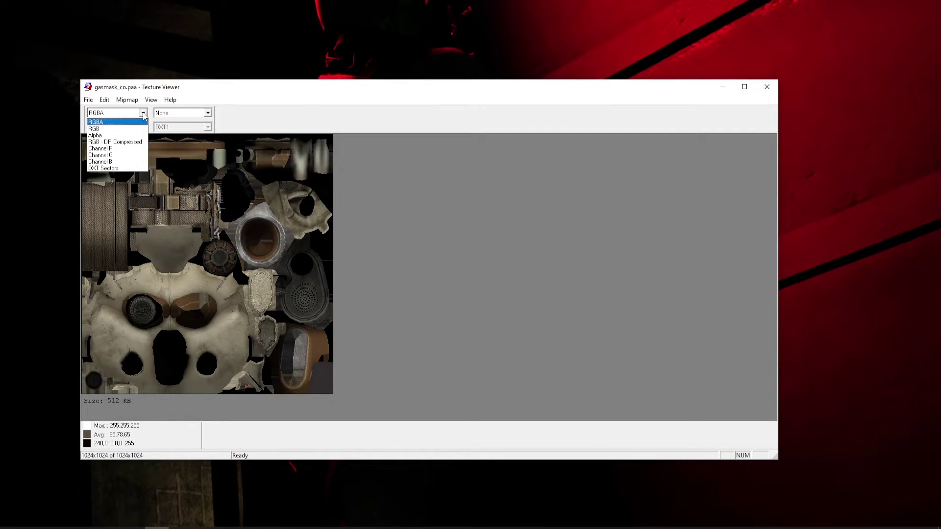
pyautogui.click(140, 135)
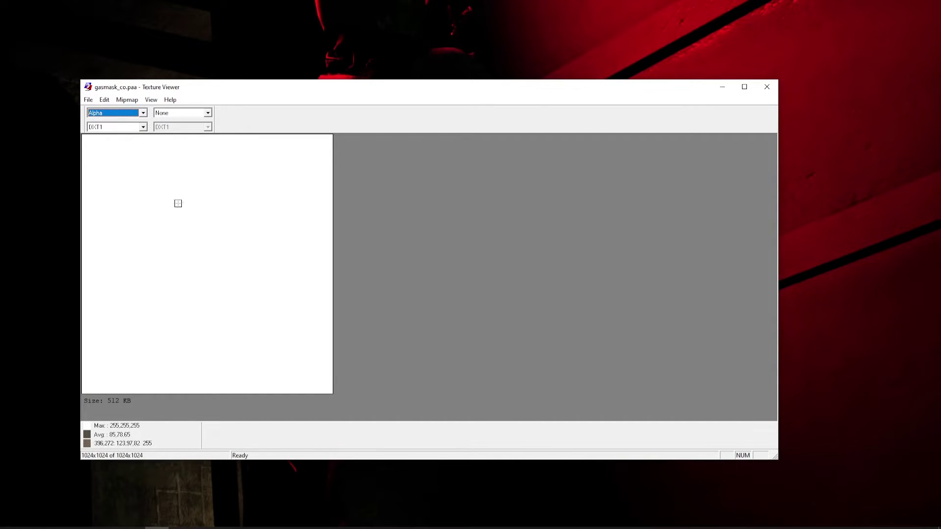
pyautogui.click(143, 115)
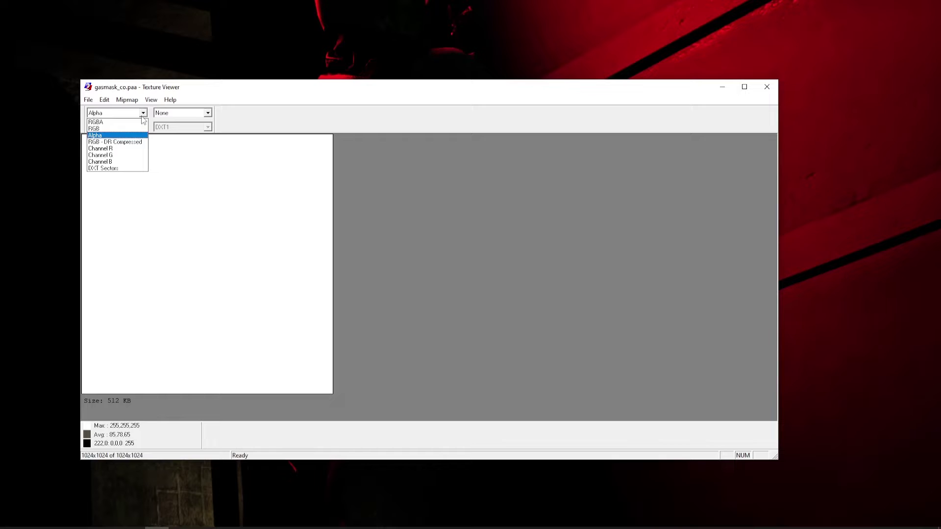
pyautogui.click(140, 152)
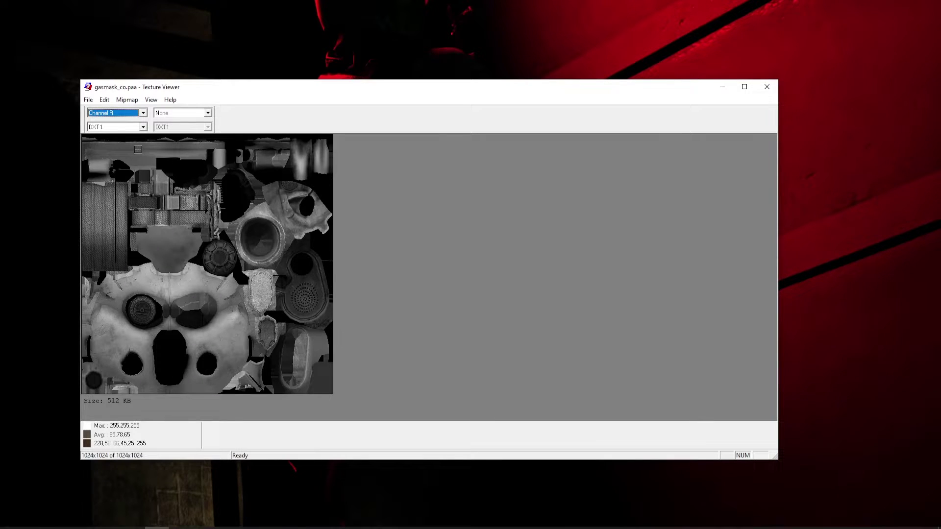
pyautogui.click(208, 113)
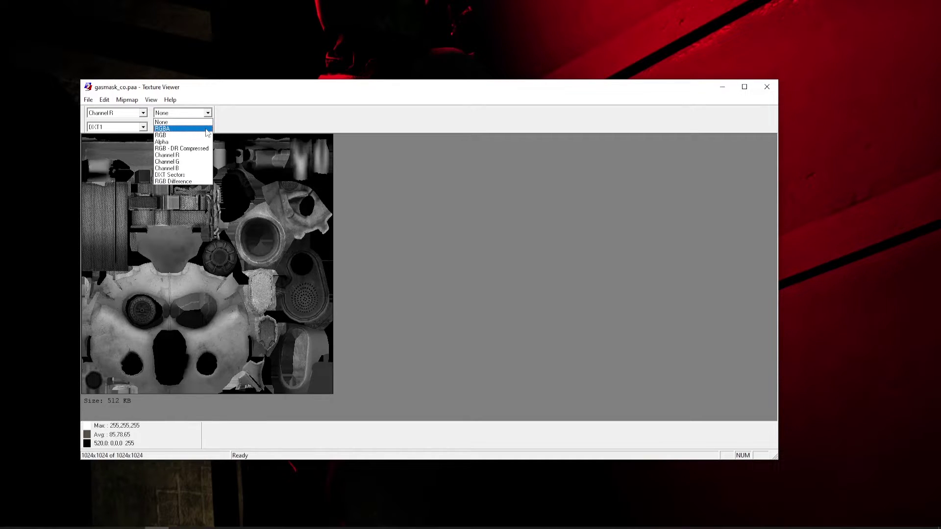
# Set the second view to RGBA, then check it as Channel G and Channel B
pyautogui.click(207, 129)
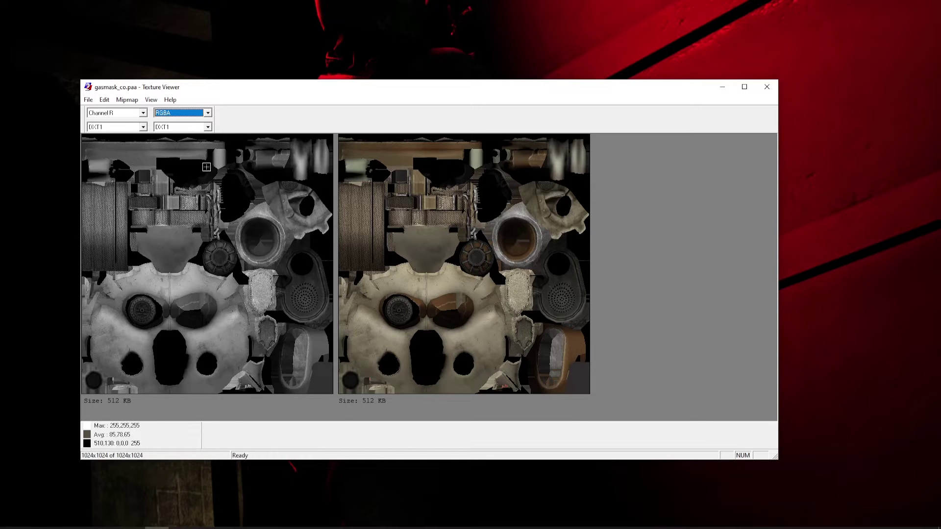
pyautogui.click(208, 128)
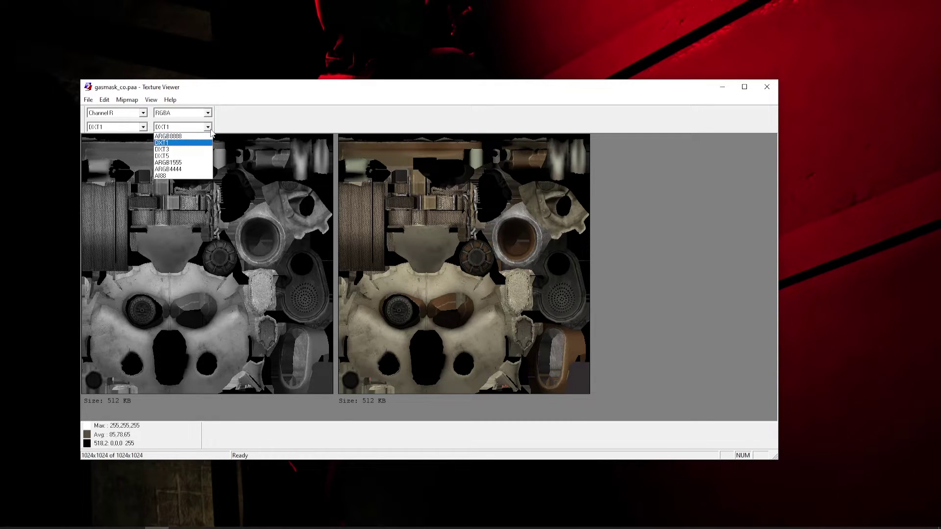
pyautogui.click(209, 129)
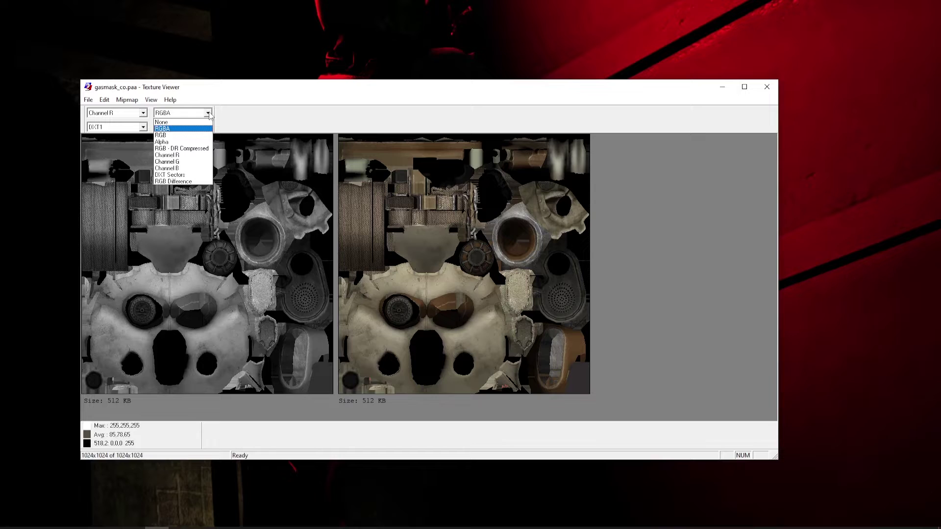
pyautogui.click(199, 161)
pyautogui.click(209, 113)
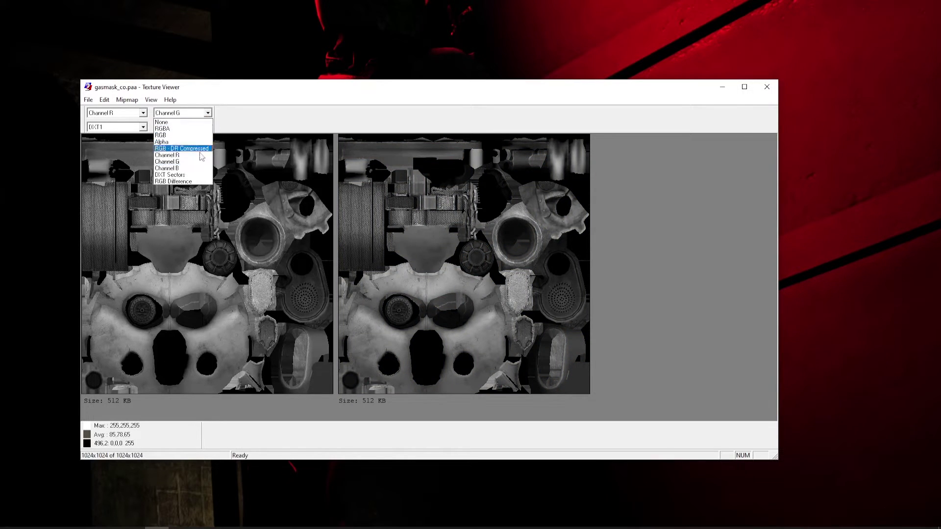
pyautogui.click(198, 169)
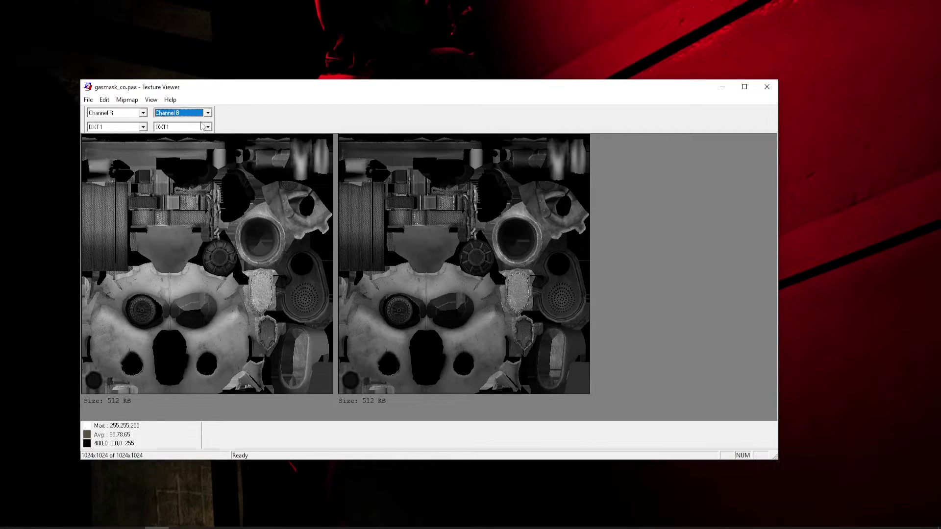
# Return the second view to full-colour RGBA beside the red channel
pyautogui.click(207, 113)
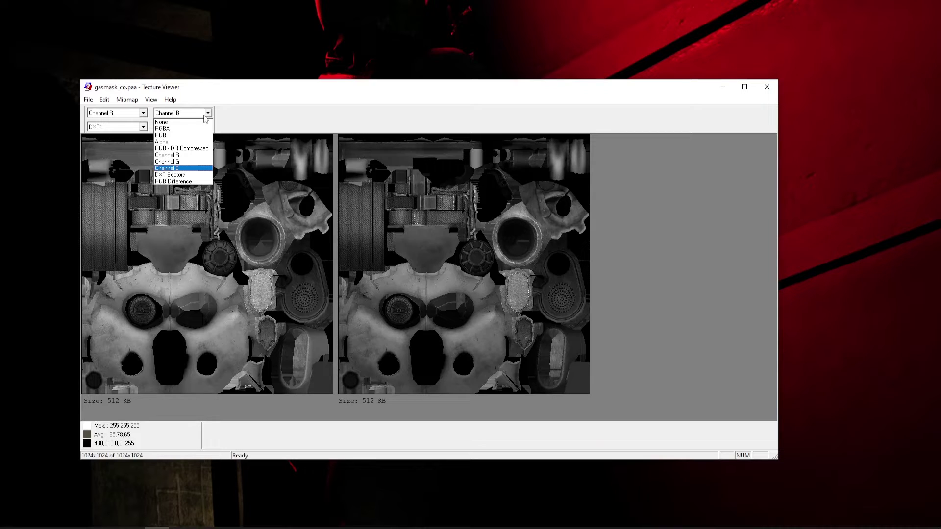
pyautogui.click(186, 181)
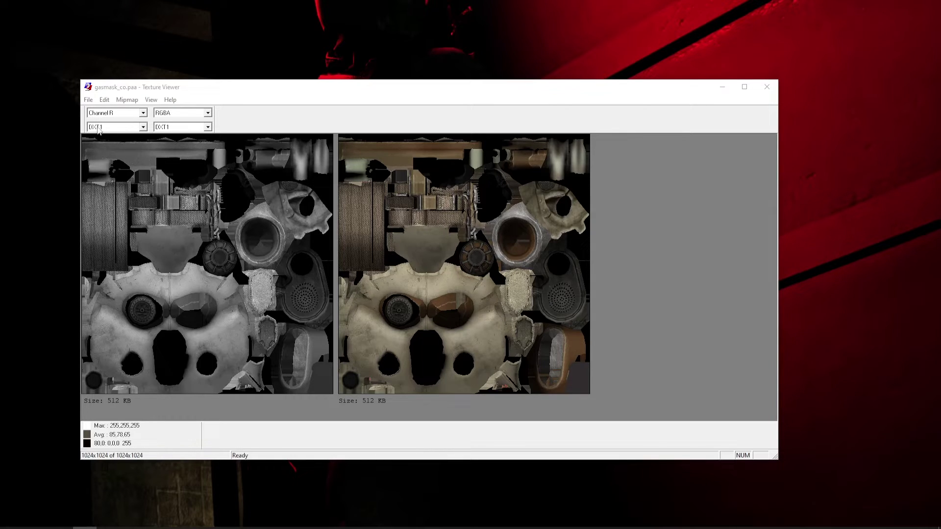
pyautogui.click(88, 100)
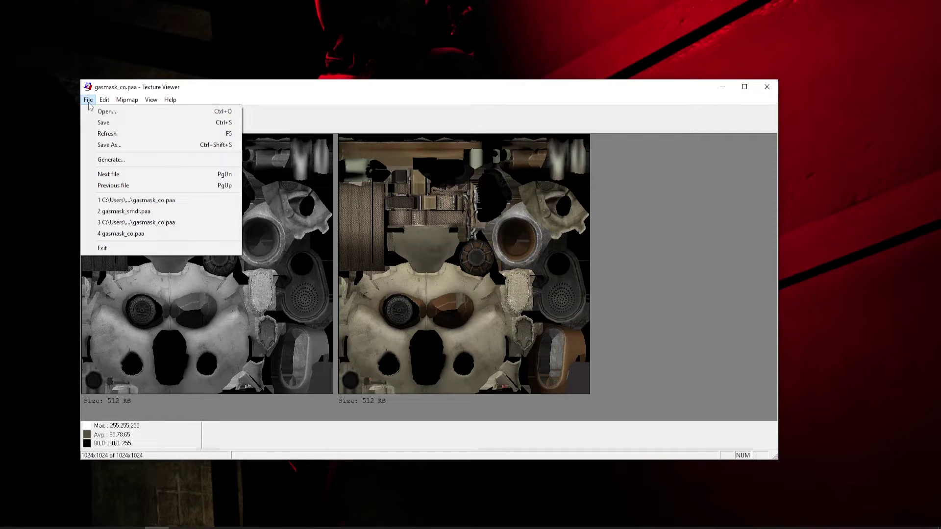
# Load gasmask_smdi.paa from the recent files and set the first view to Channel G
pyautogui.click(152, 211)
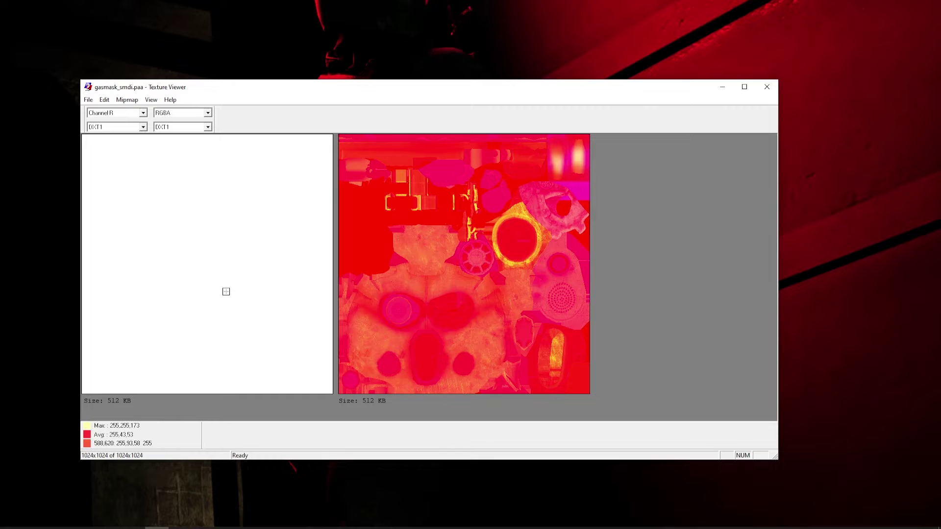
pyautogui.click(143, 112)
pyautogui.click(136, 154)
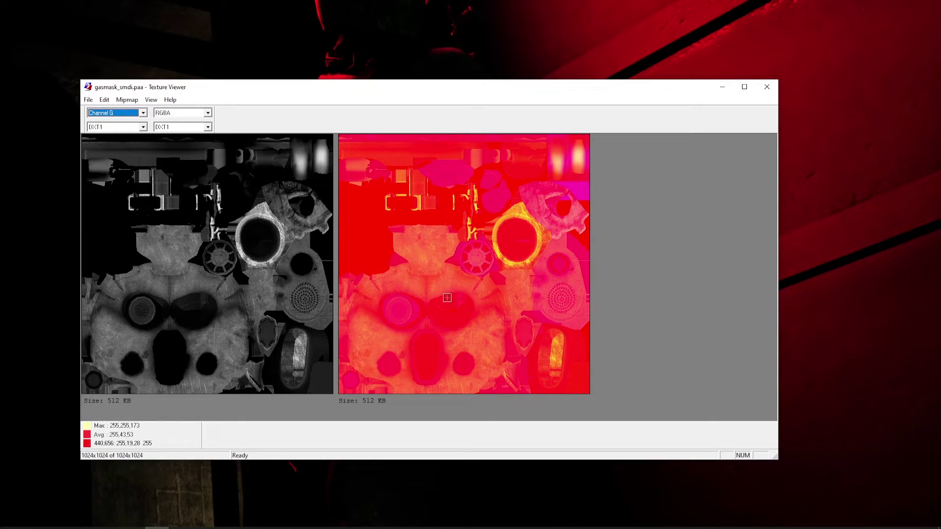
pyautogui.click(208, 115)
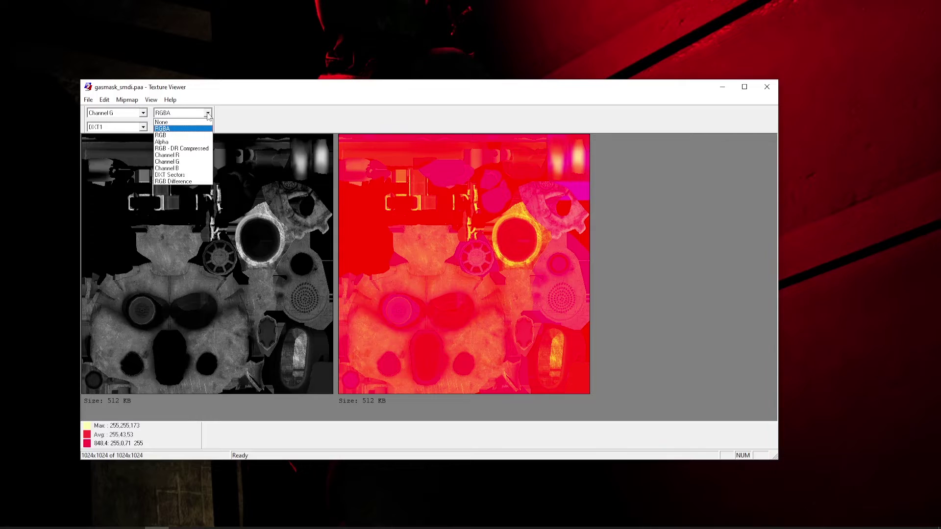
# Set the second view to Channel B, comparing green against blue
pyautogui.click(190, 170)
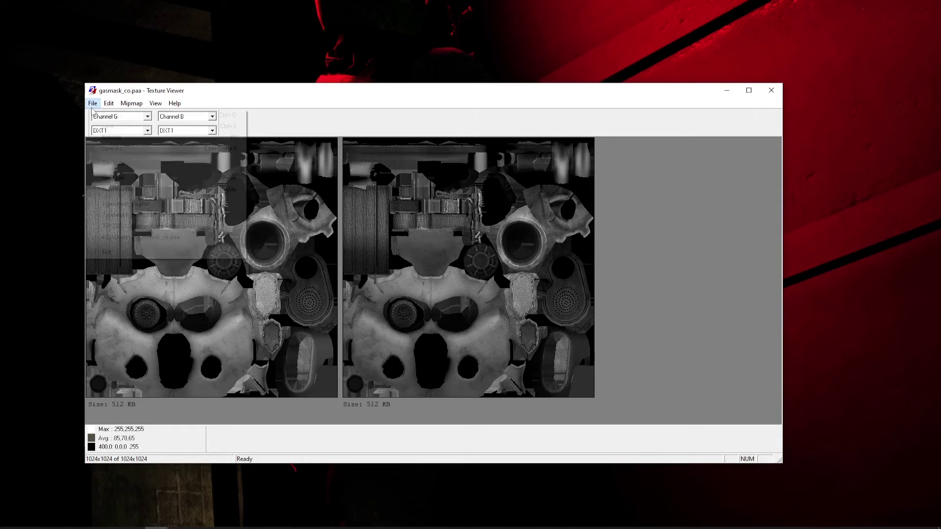
# Reopen gasmask_co.paa, set the second view to None and the first to RGBA
pyautogui.click(92, 103)
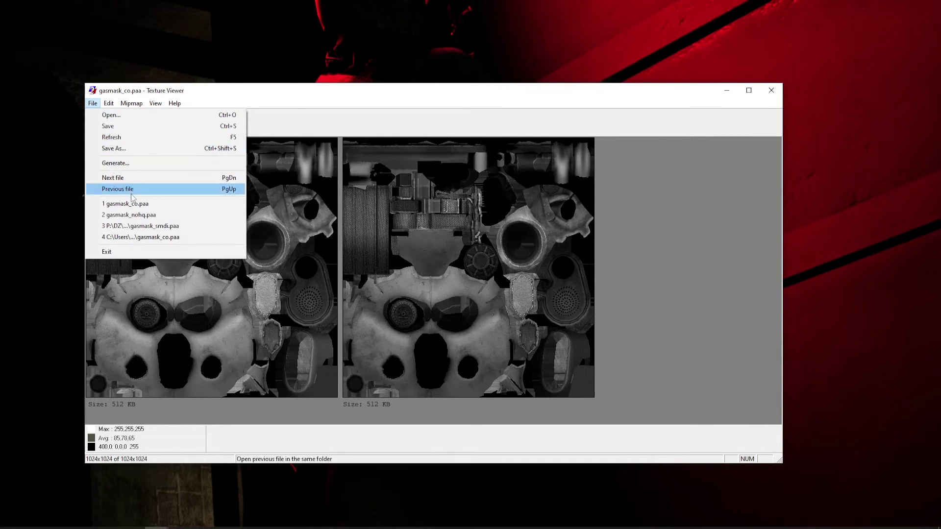
pyautogui.click(137, 208)
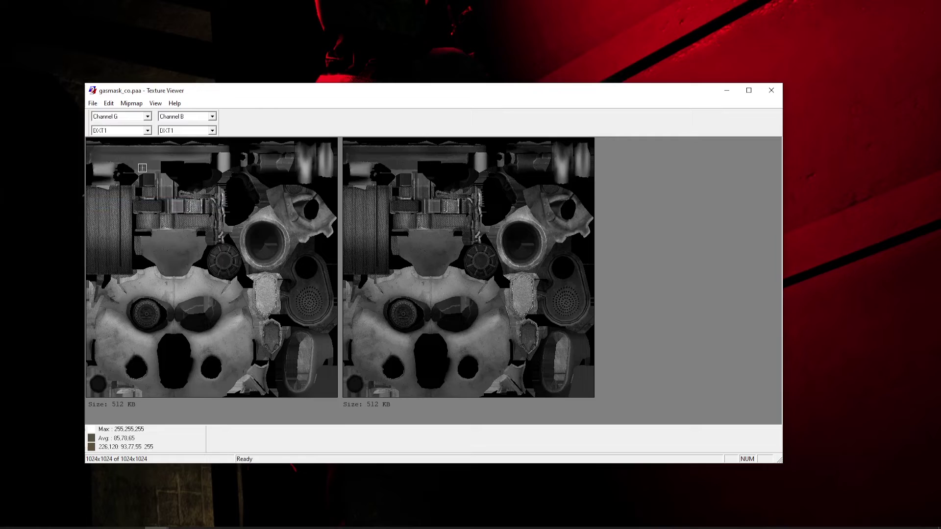
pyautogui.click(178, 121)
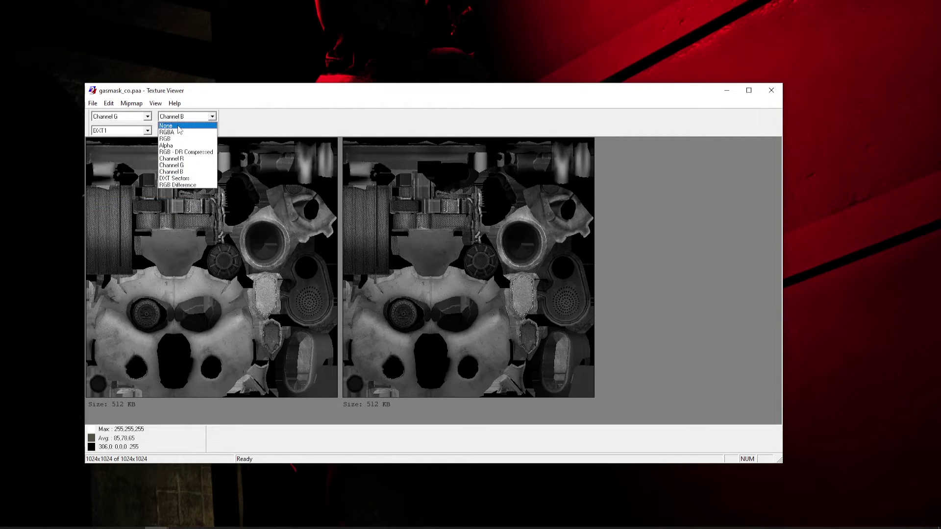
pyautogui.click(179, 126)
pyautogui.click(138, 117)
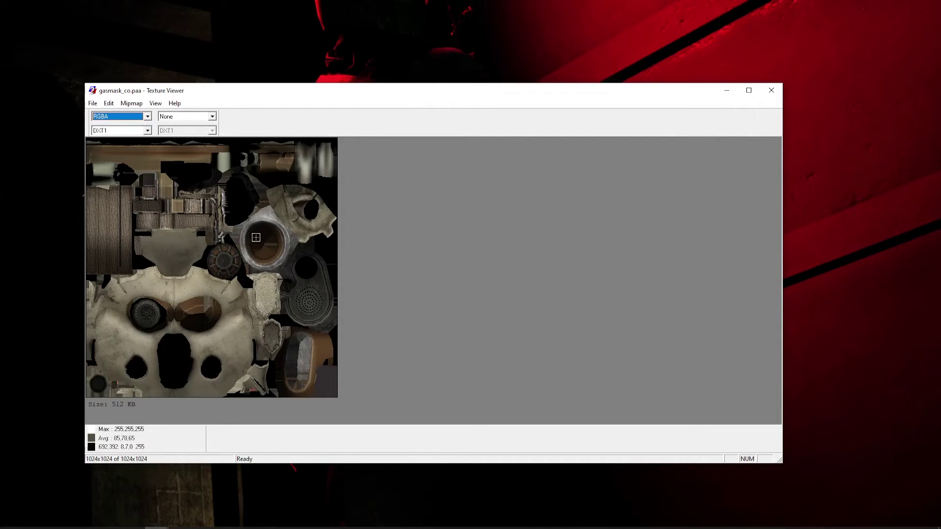
pyautogui.click(93, 103)
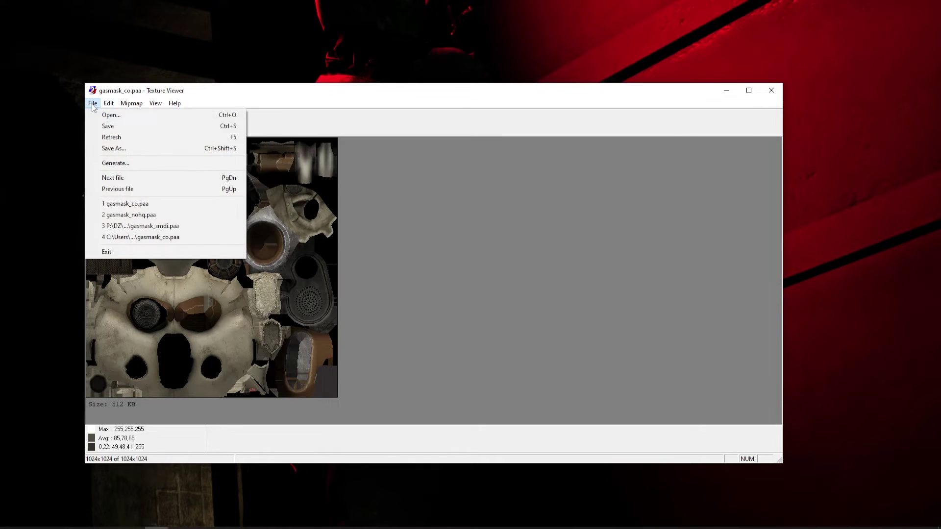
# Save the gasmask colour map under the new file name gasmask_smdi.paa
pyautogui.click(107, 147)
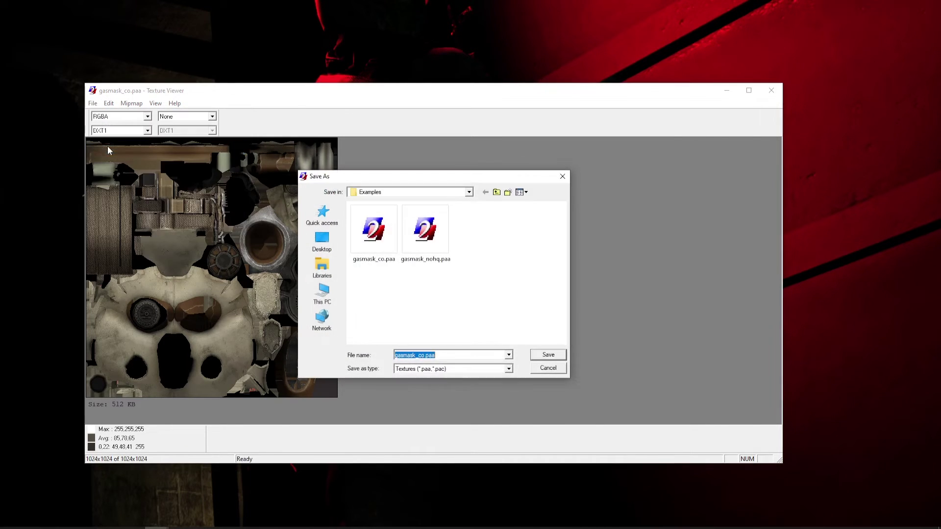
pyautogui.click(411, 357)
pyautogui.press('BackSpace')
pyautogui.press('BackSpace')
pyautogui.write('smd')
pyautogui.write('i')
pyautogui.click(549, 355)
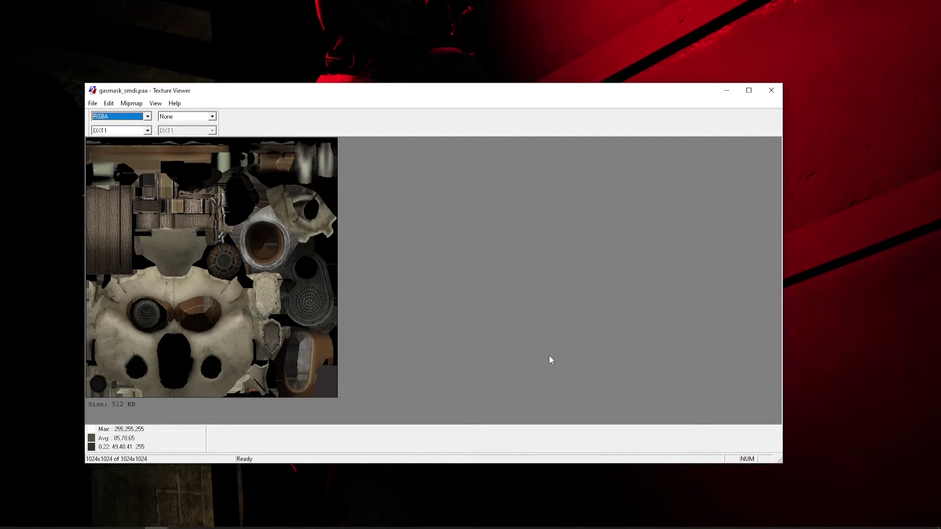
# Load gasmask_smdi.paa from the Examples folder
pyautogui.click(91, 104)
pyautogui.click(100, 116)
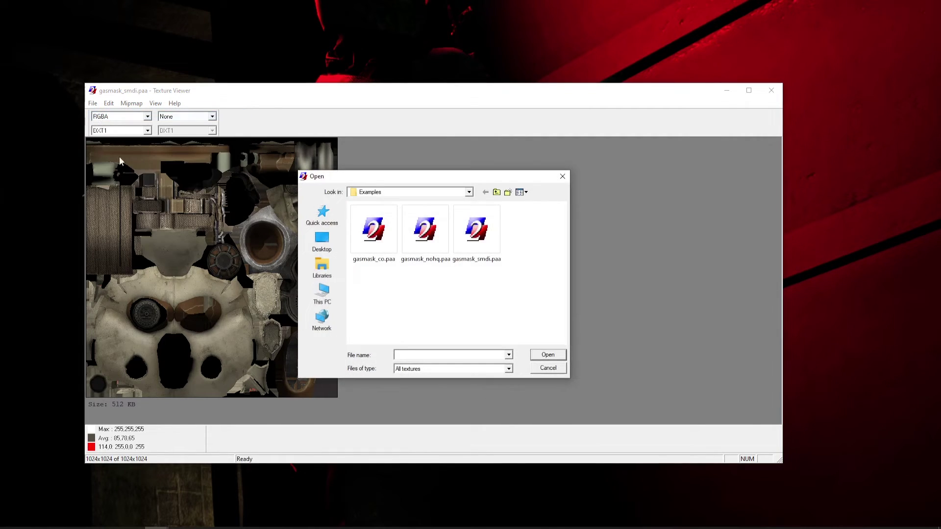
pyautogui.doubleClick(474, 244)
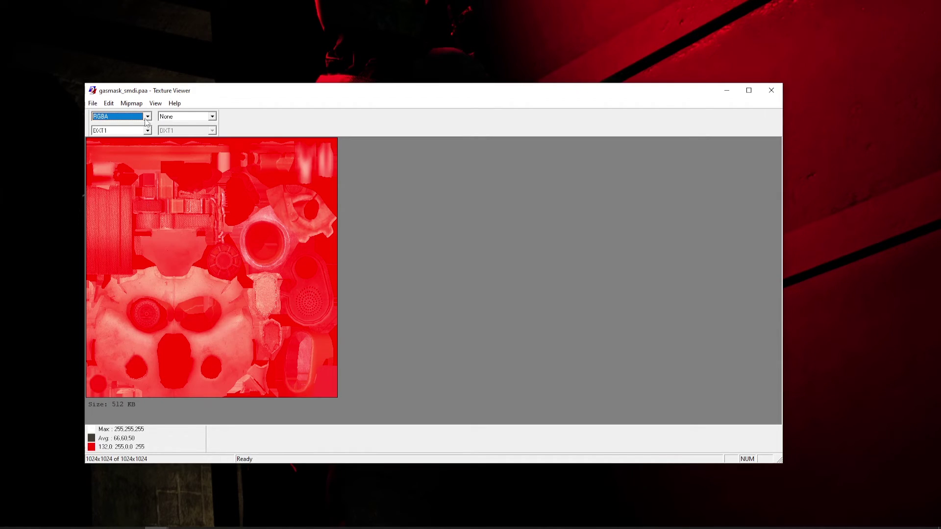
# Show gasmask_smdi's green channel on the left and its blue channel in the second preview
pyautogui.click(147, 116)
pyautogui.click(111, 152)
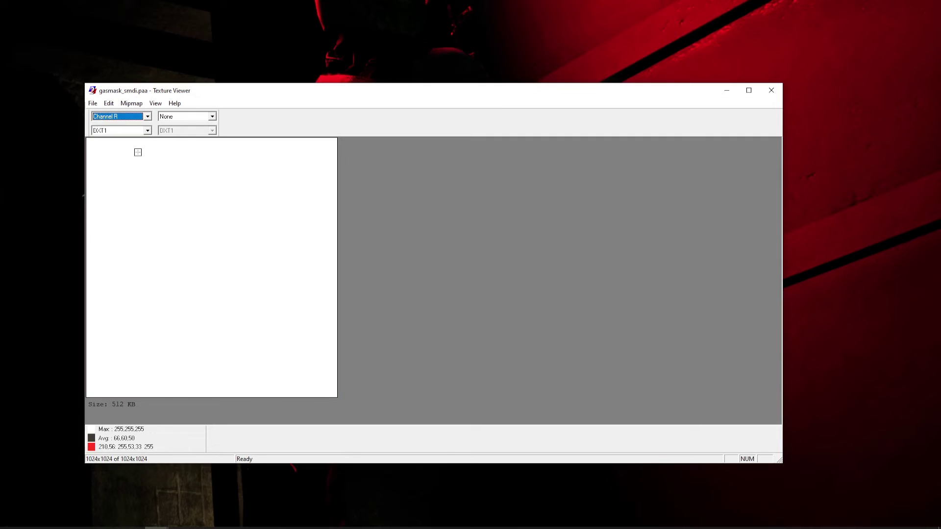
pyautogui.click(147, 117)
pyautogui.click(144, 159)
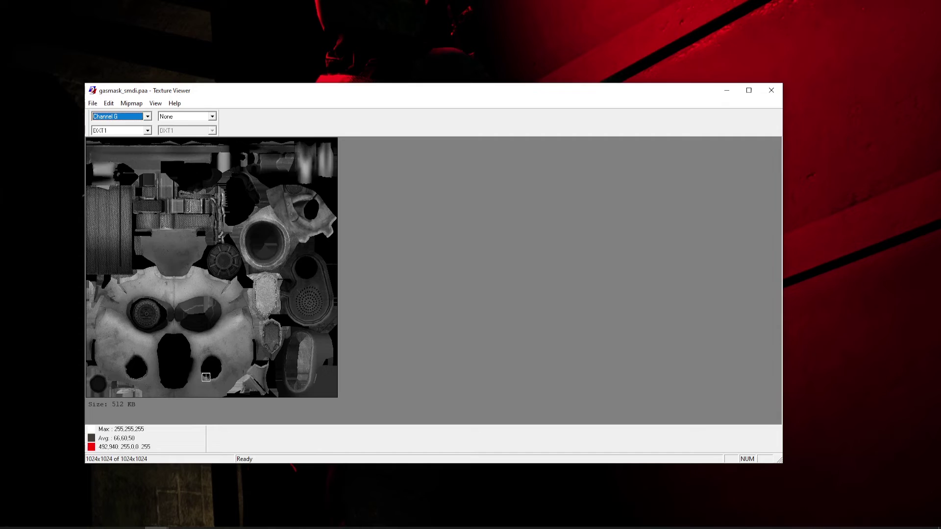
pyautogui.click(212, 116)
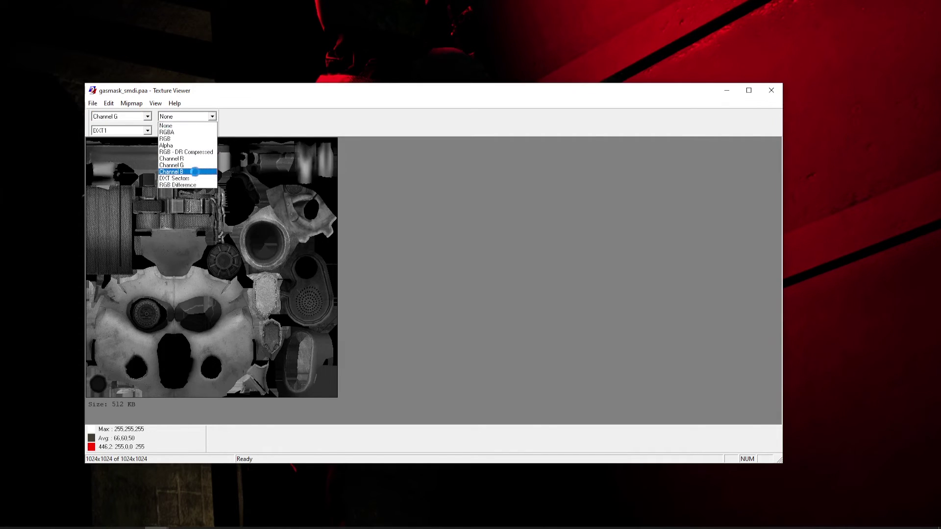
pyautogui.click(195, 177)
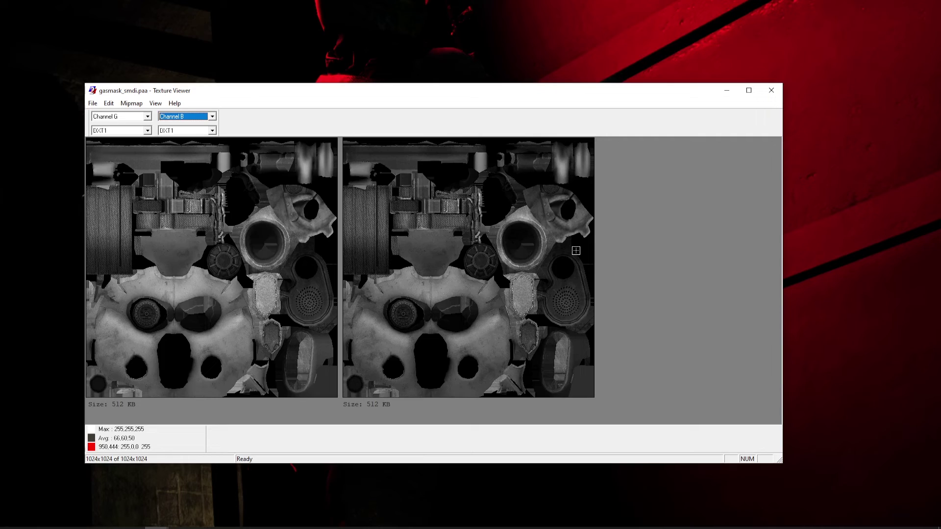
# Reload gasmask_co.paa from the recent files and show it in full RGBA
pyautogui.click(92, 103)
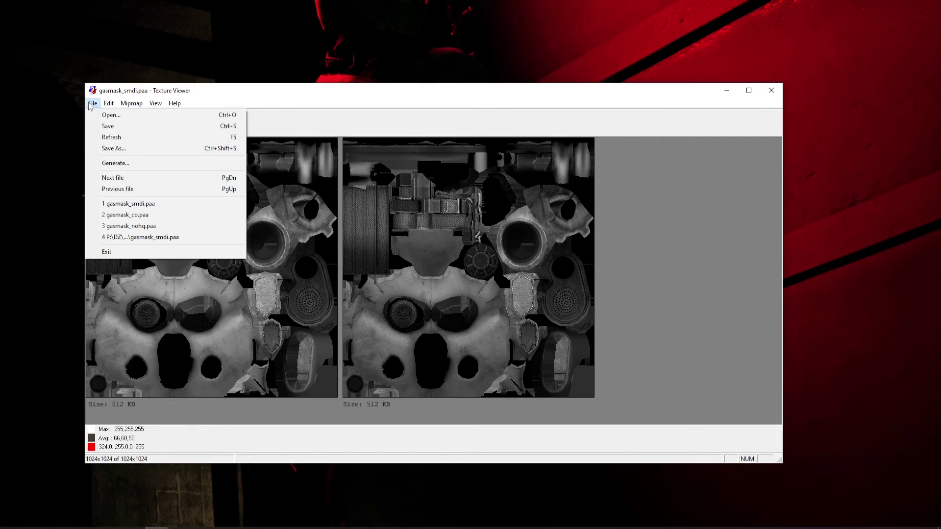
pyautogui.click(134, 215)
pyautogui.click(148, 116)
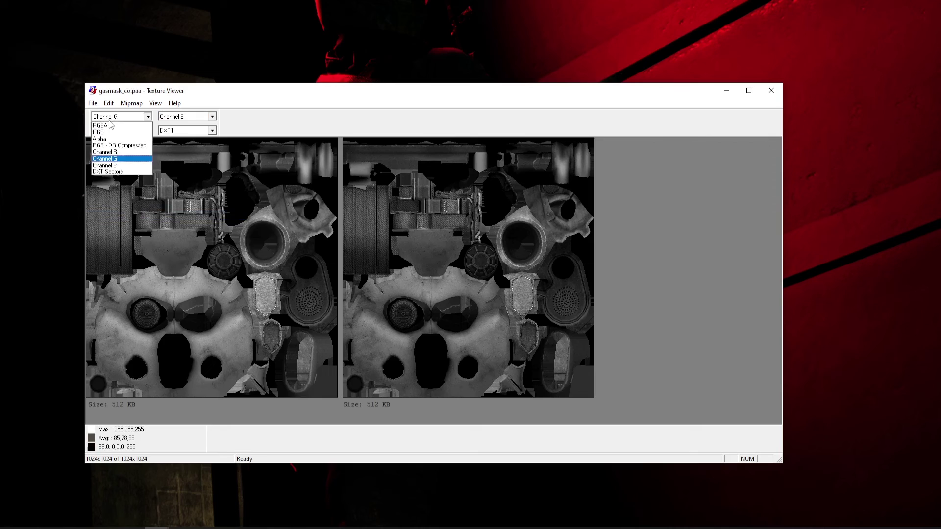
pyautogui.click(118, 124)
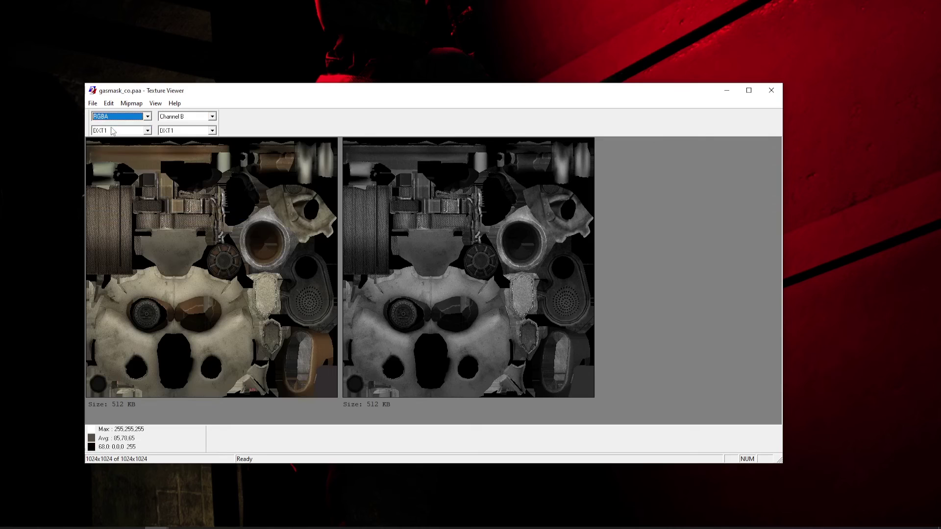
# Save the colour map under the new name gasmask_as.paa
pyautogui.click(92, 104)
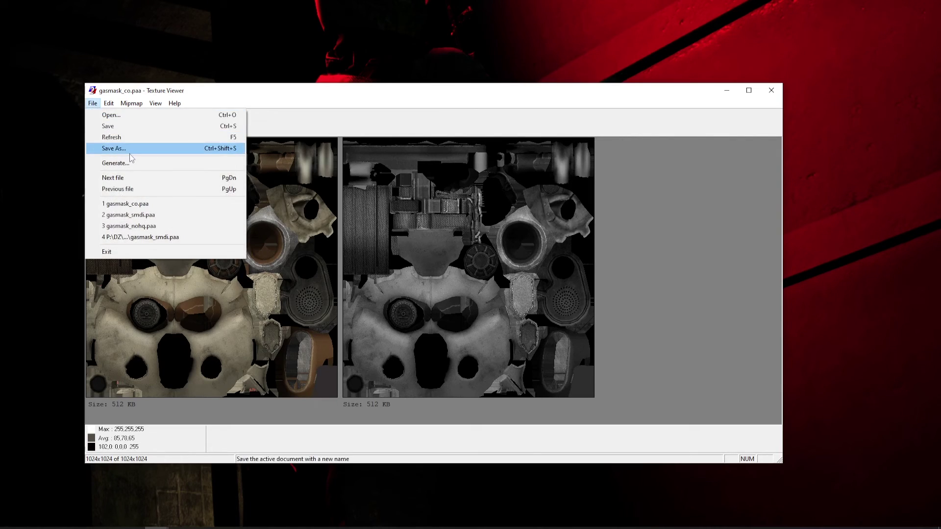
pyautogui.click(125, 149)
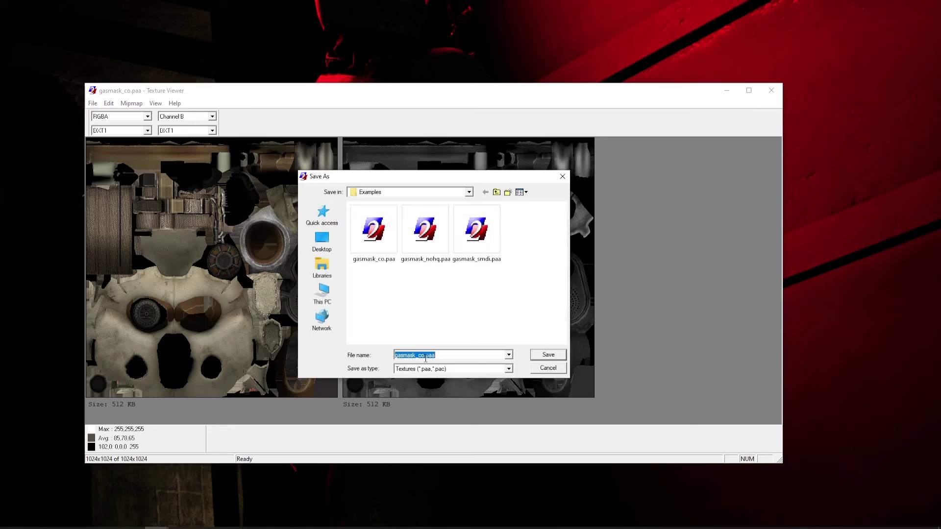
pyautogui.click(425, 356)
pyautogui.press('BackSpace')
pyautogui.press('BackSpace')
pyautogui.write('as')
pyautogui.click(548, 355)
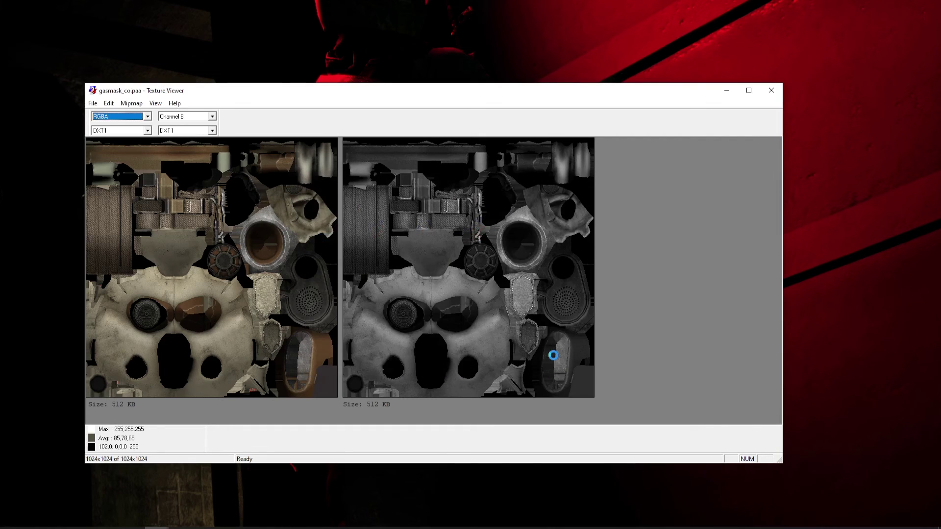
pyautogui.click(93, 103)
# Load the gasmask_as.paa texture
pyautogui.click(103, 116)
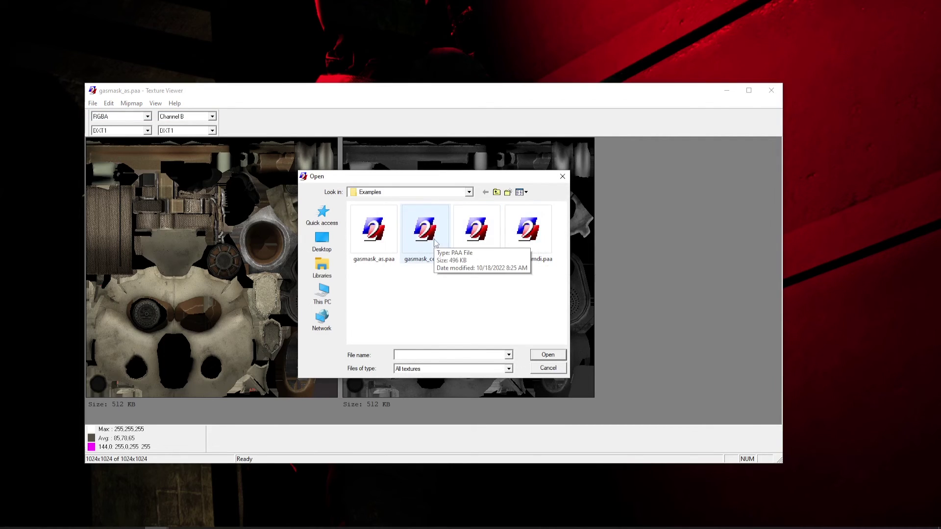
pyautogui.click(373, 233)
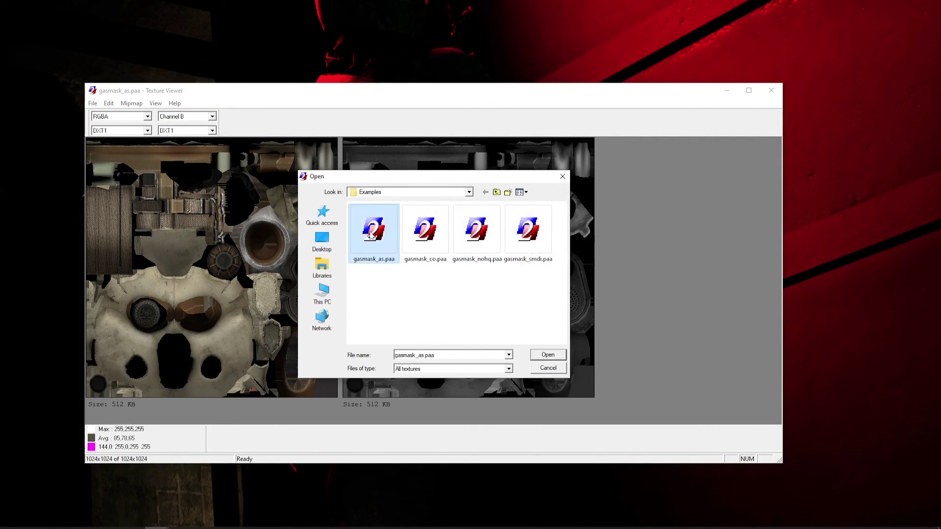
pyautogui.doubleClick(372, 234)
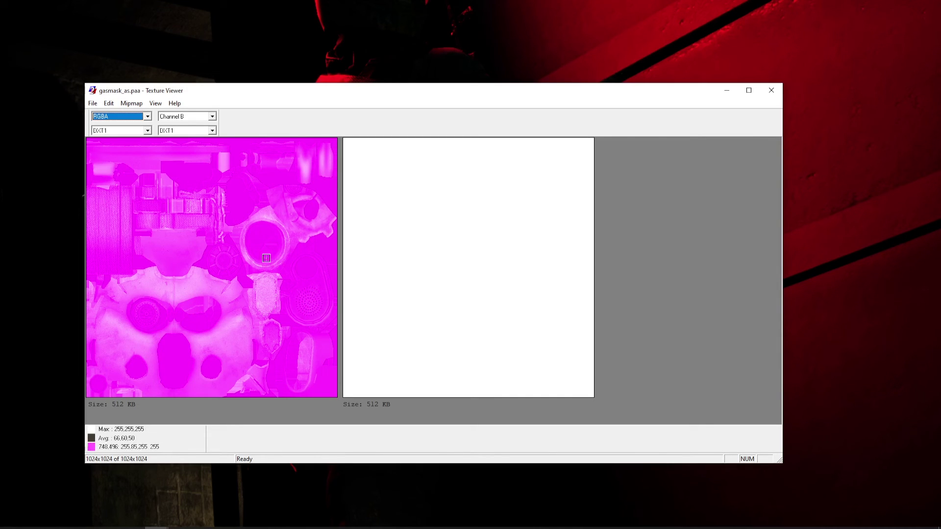
# Check the right preview's green and red channels, ending on full RGBA
pyautogui.click(211, 117)
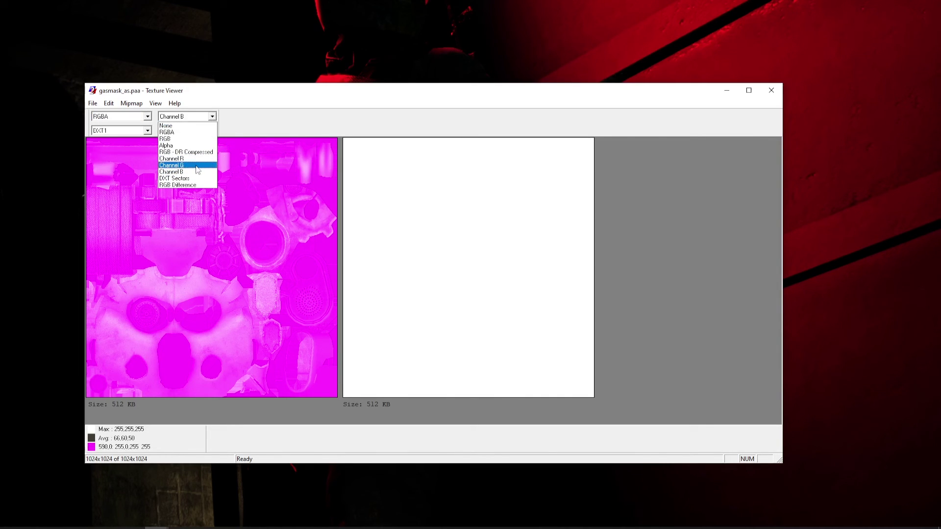
pyautogui.click(197, 167)
pyautogui.click(214, 117)
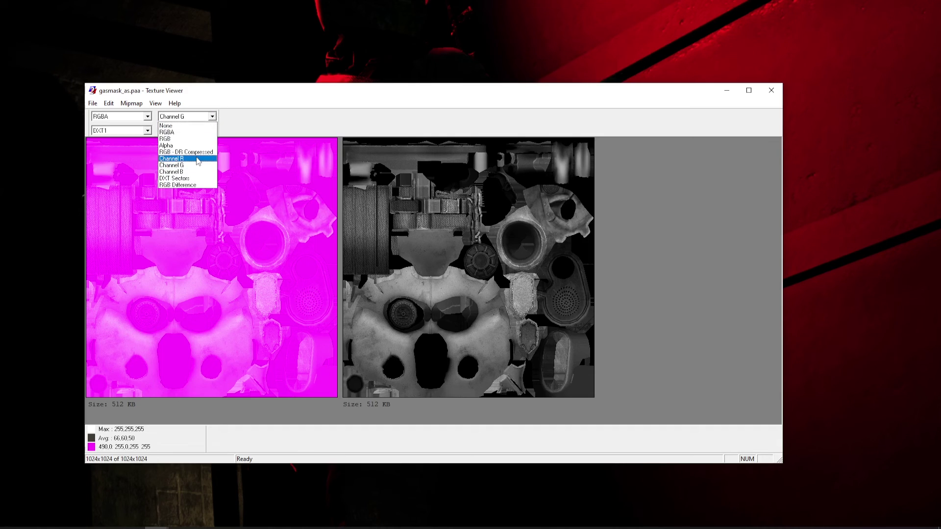
pyautogui.click(197, 159)
pyautogui.click(212, 116)
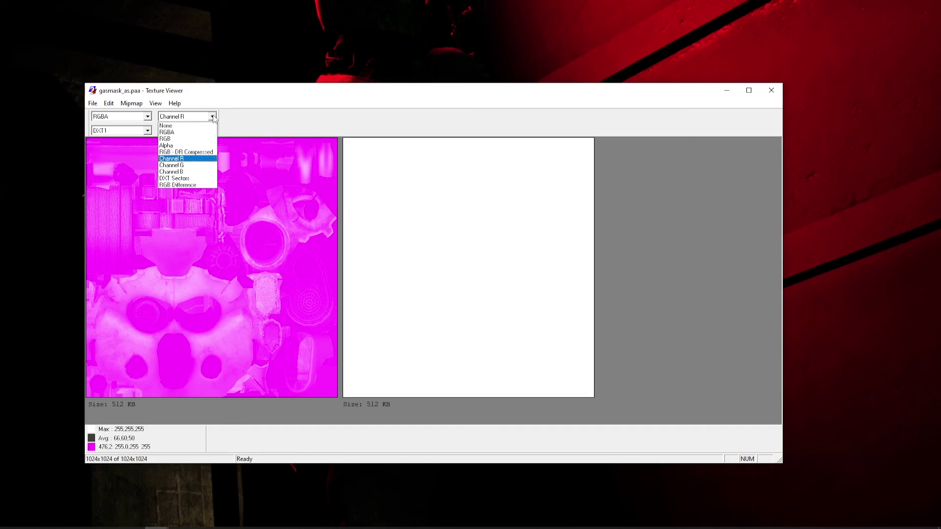
pyautogui.click(198, 124)
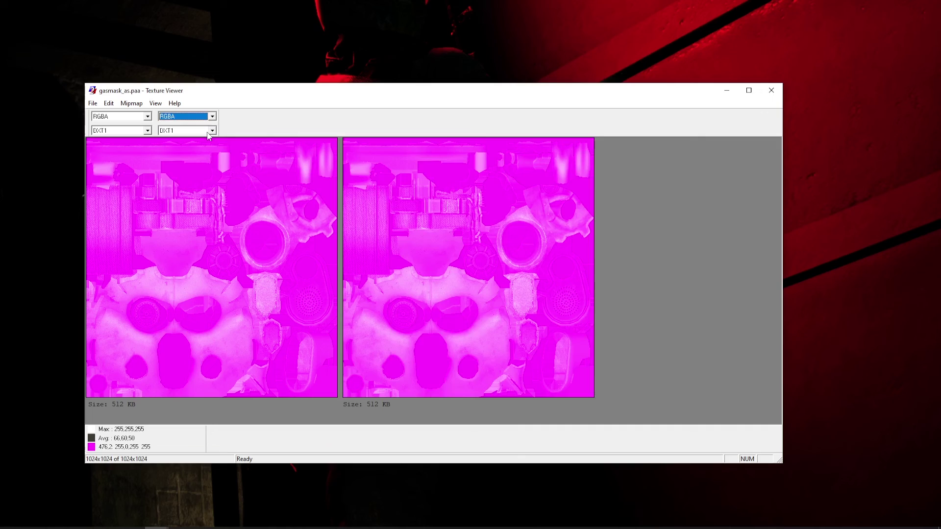